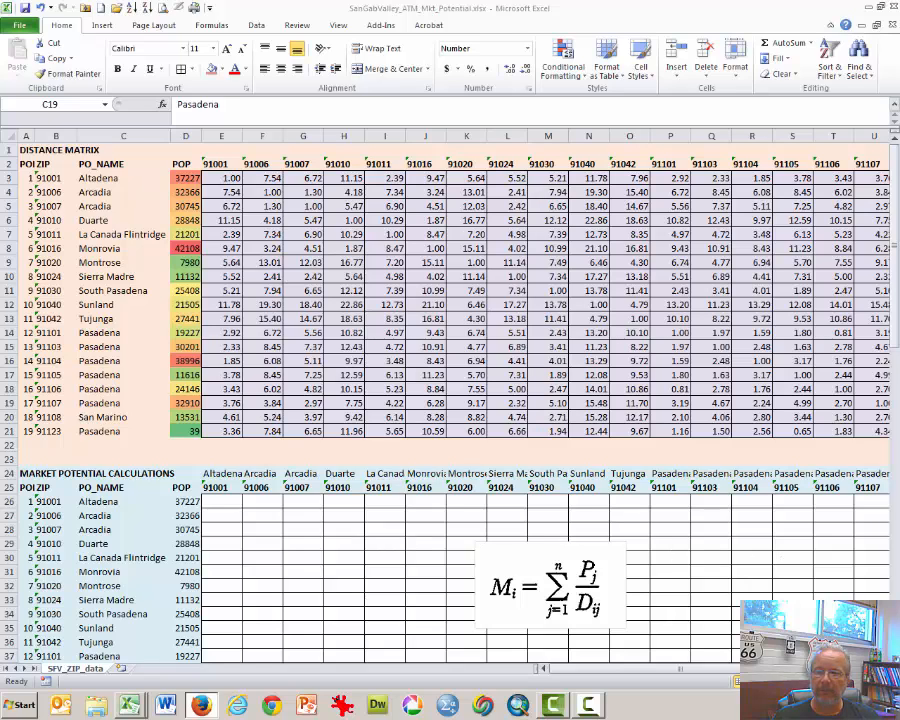
# - Examine the place names, populations and distances in the distance matrix and the layout of the market potential table
pyautogui.scroll(-6, 705, 451)
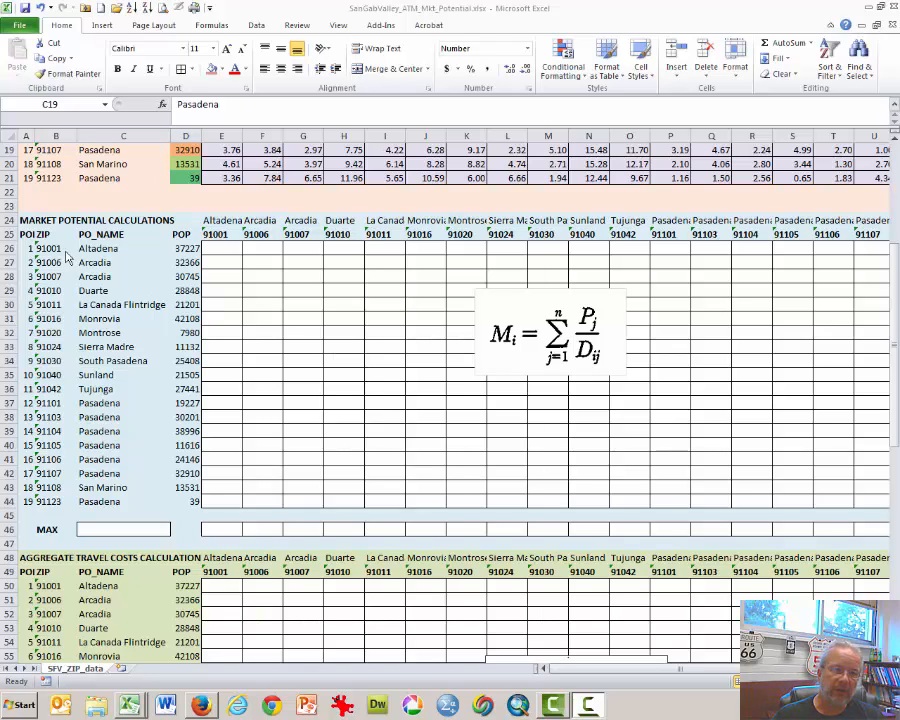
pyautogui.moveTo(100, 249); pyautogui.dragTo(124, 498)
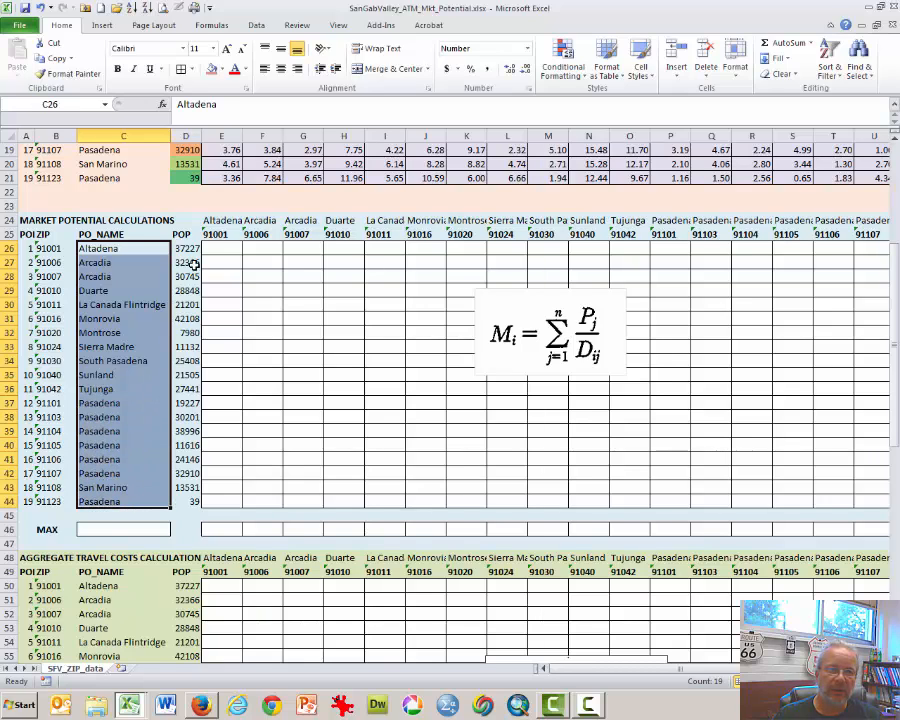
pyautogui.moveTo(197, 249); pyautogui.dragTo(196, 489)
pyautogui.scroll(6, 248, 463)
pyautogui.moveTo(125, 175); pyautogui.dragTo(125, 431)
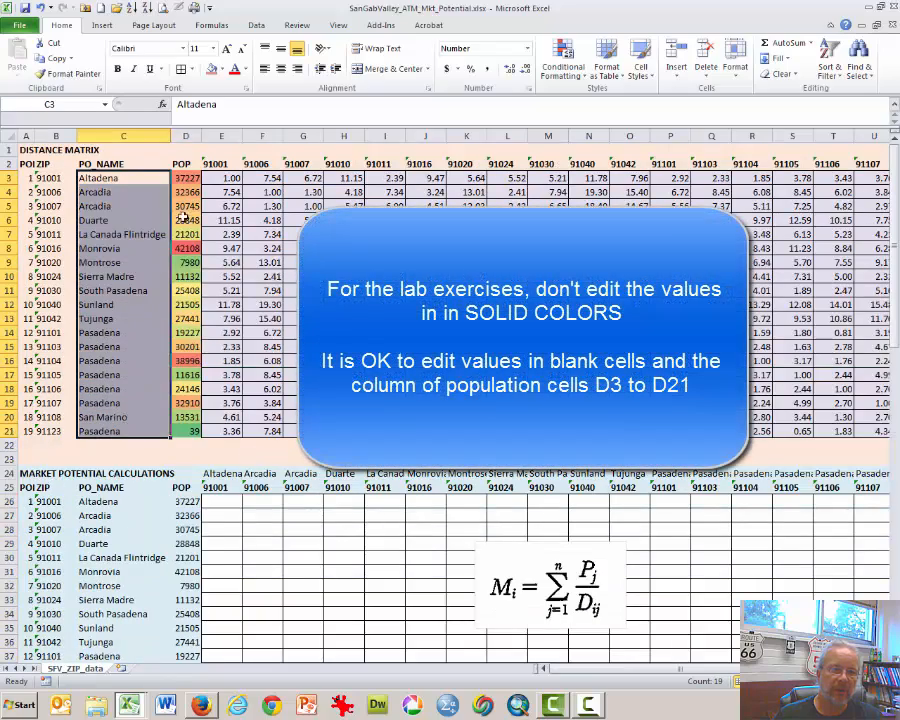
pyautogui.moveTo(197, 178); pyautogui.dragTo(192, 432)
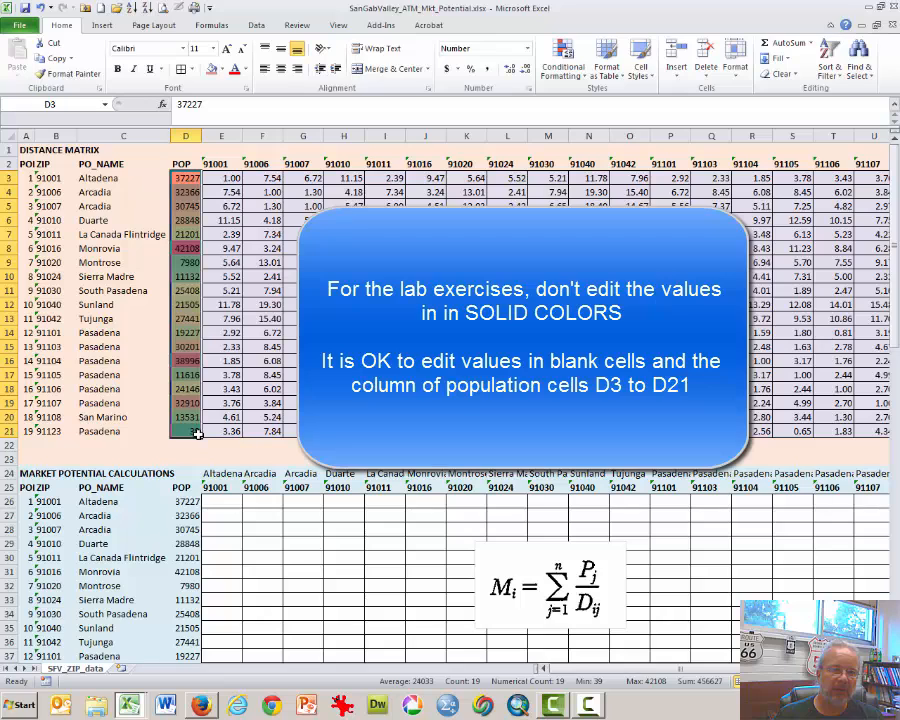
pyautogui.moveTo(230, 178); pyautogui.dragTo(766, 430)
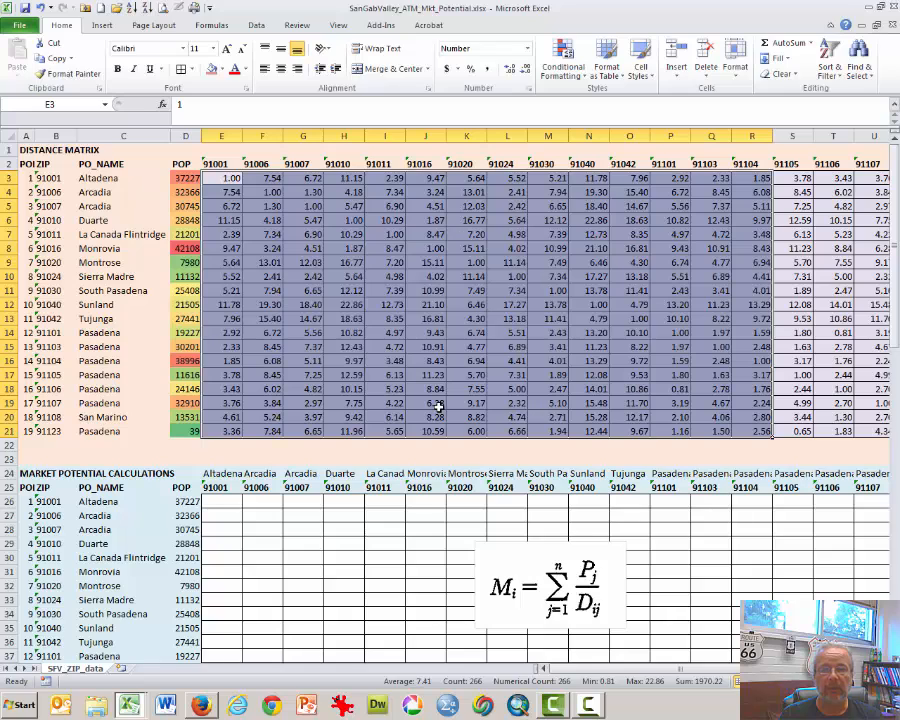
pyautogui.click(443, 551)
pyautogui.scroll(-3, 497, 552)
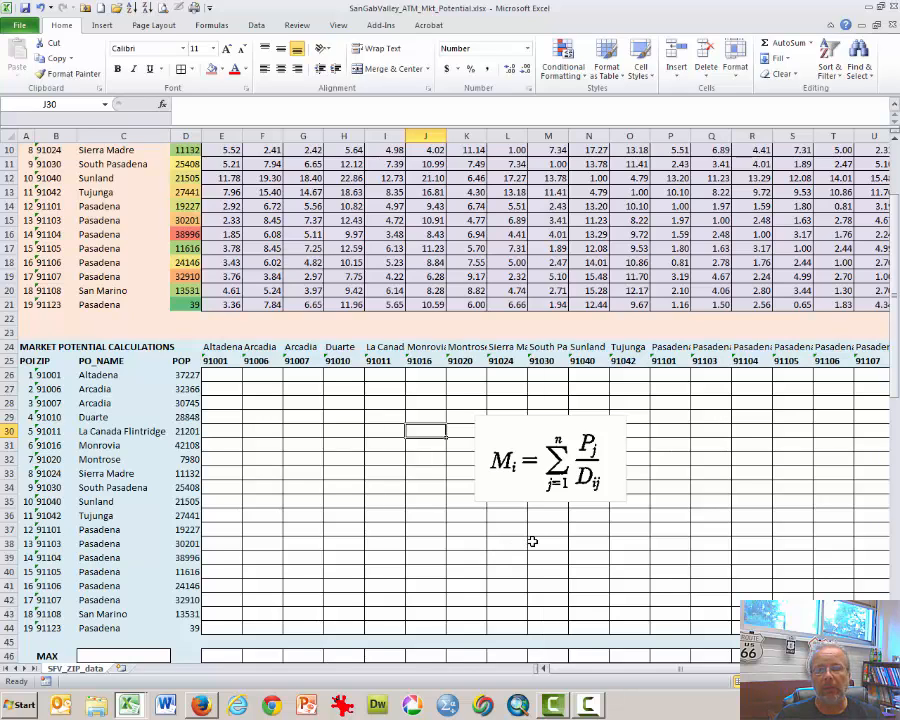
pyautogui.scroll(-1, 439, 527)
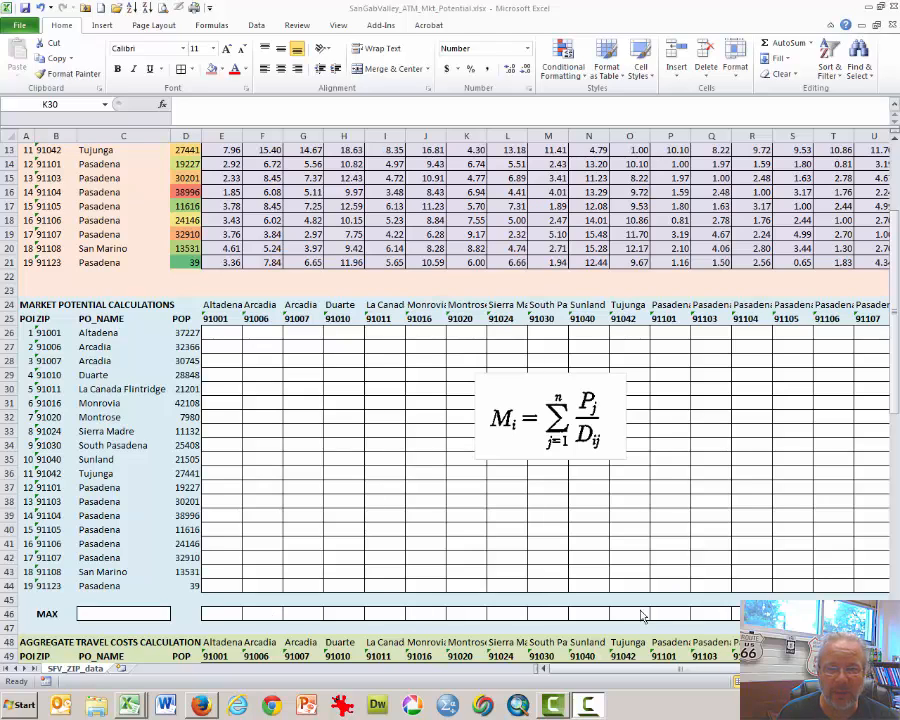
# - Enter the formula =$D26/E3 in cell E26 to divide Altadena's population by its distance, keeping the population column absolute
pyautogui.click(222, 332)
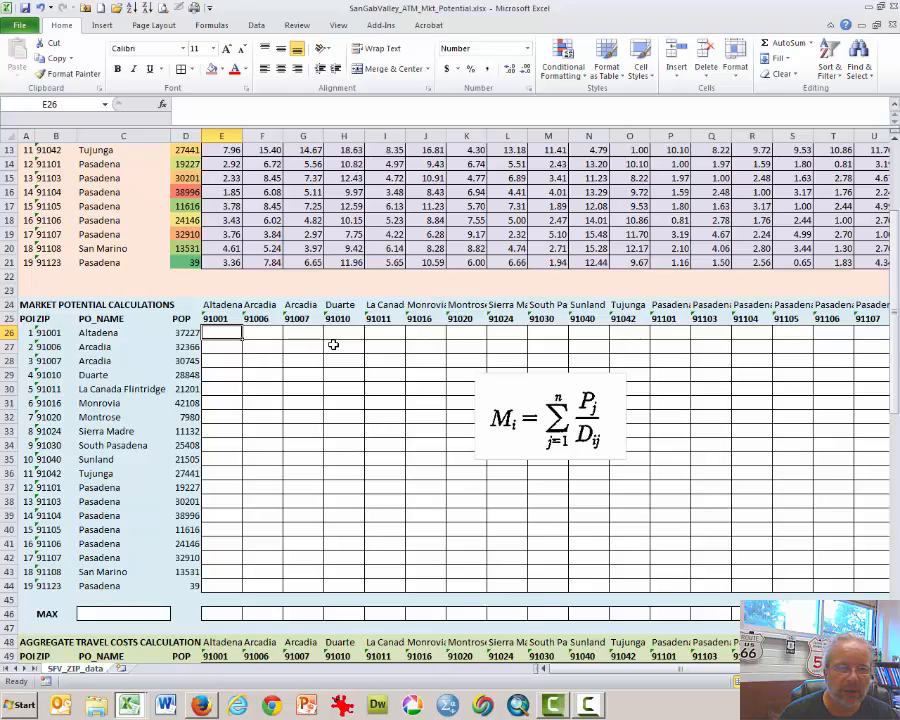
pyautogui.scroll(1, 333, 344)
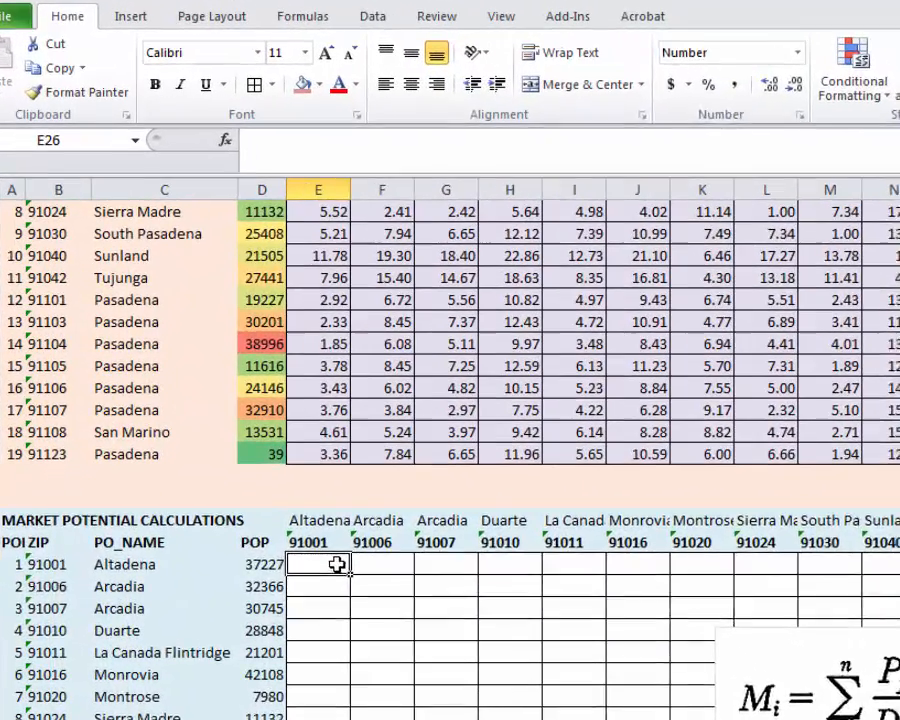
pyautogui.scroll(1, 310, 480)
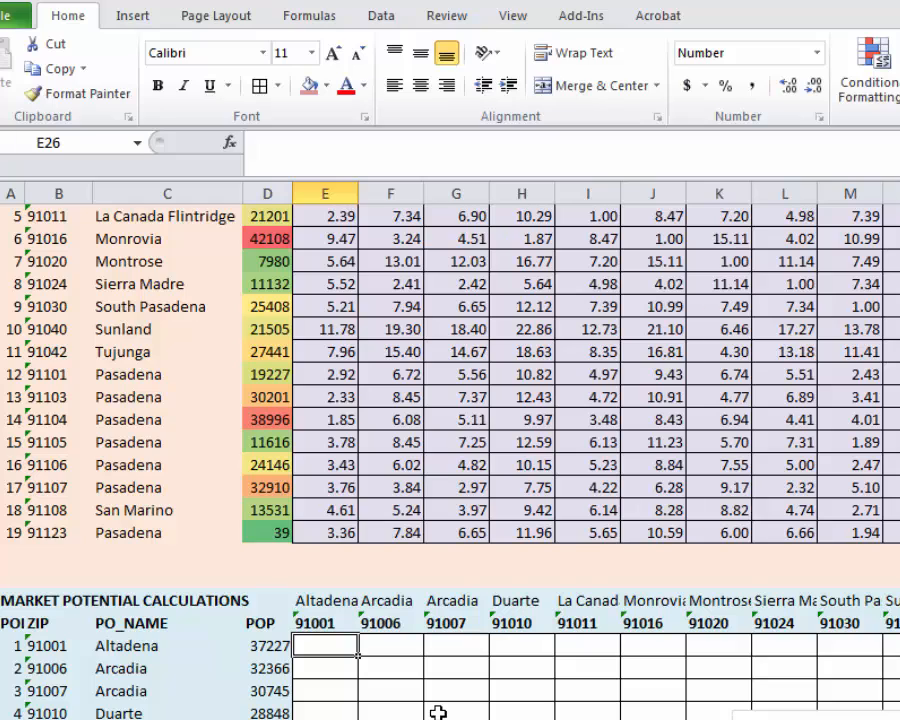
pyautogui.write('=')
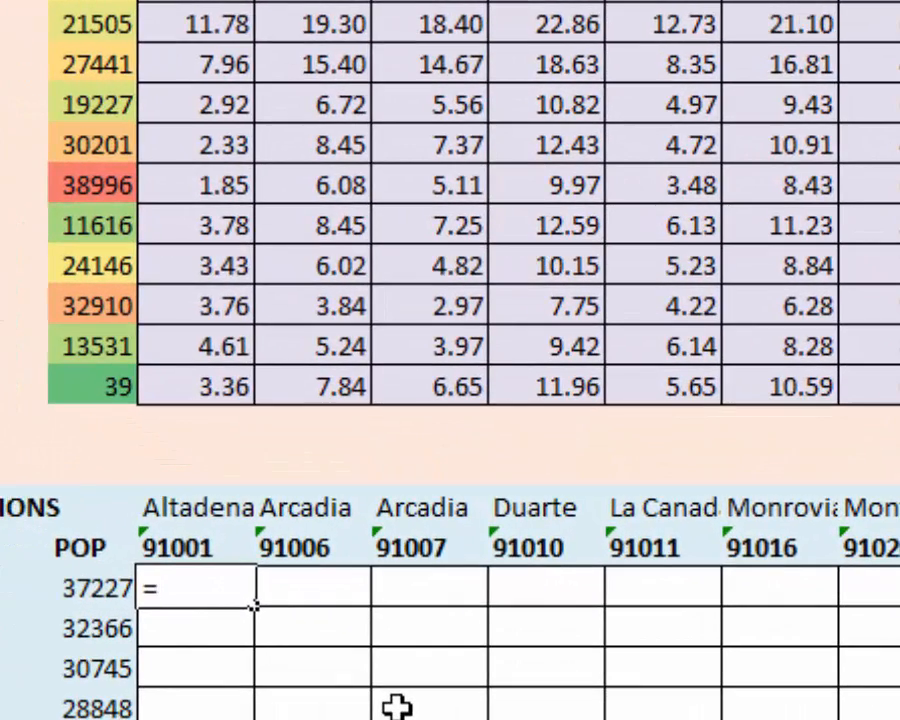
pyautogui.press('Left')
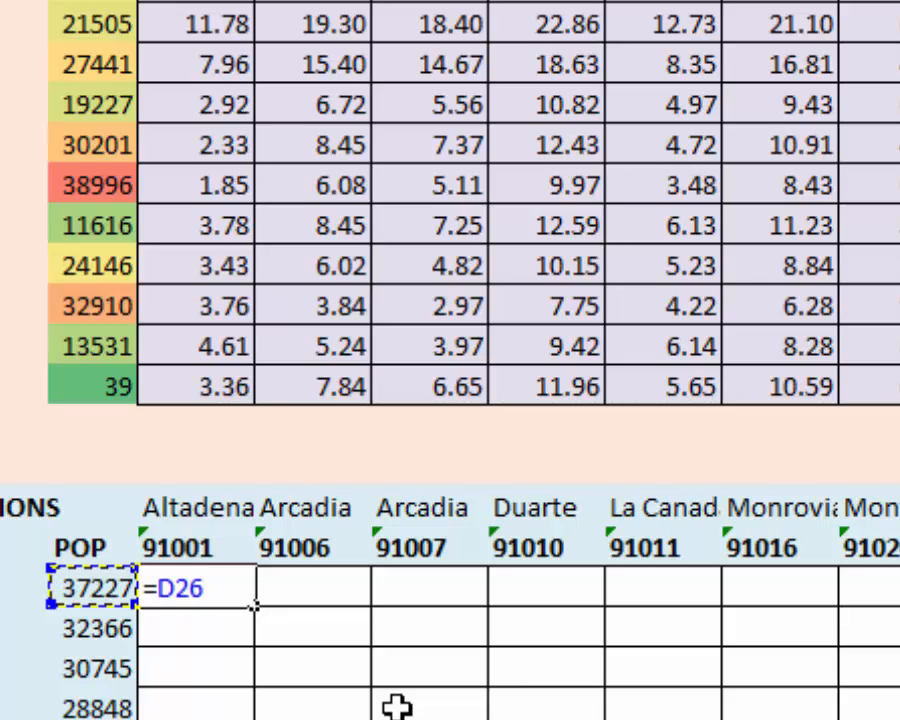
pyautogui.press('F4')
pyautogui.press('F4')
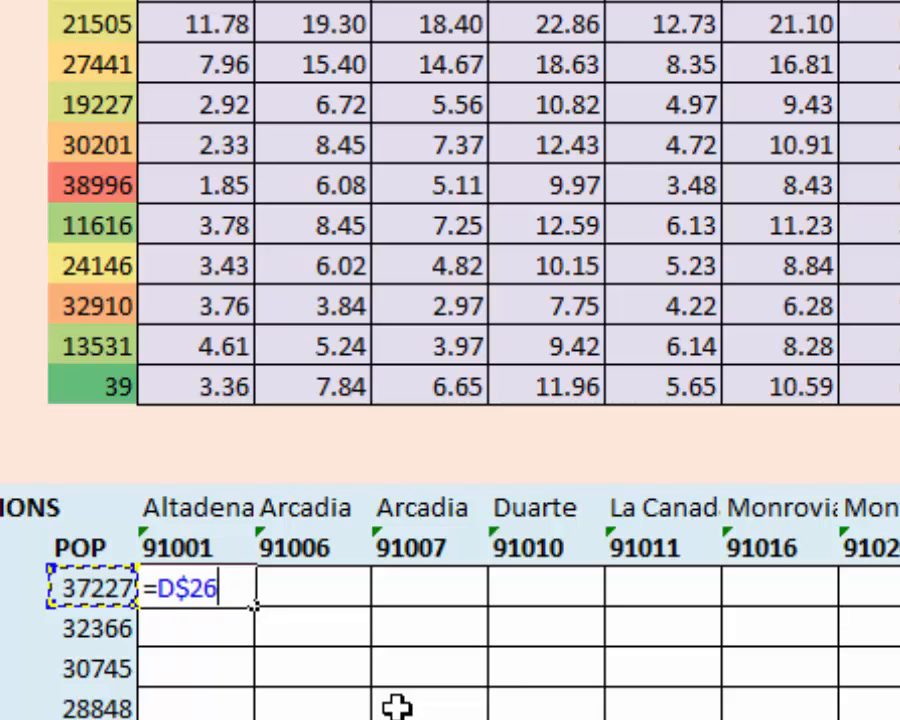
pyautogui.press('F4')
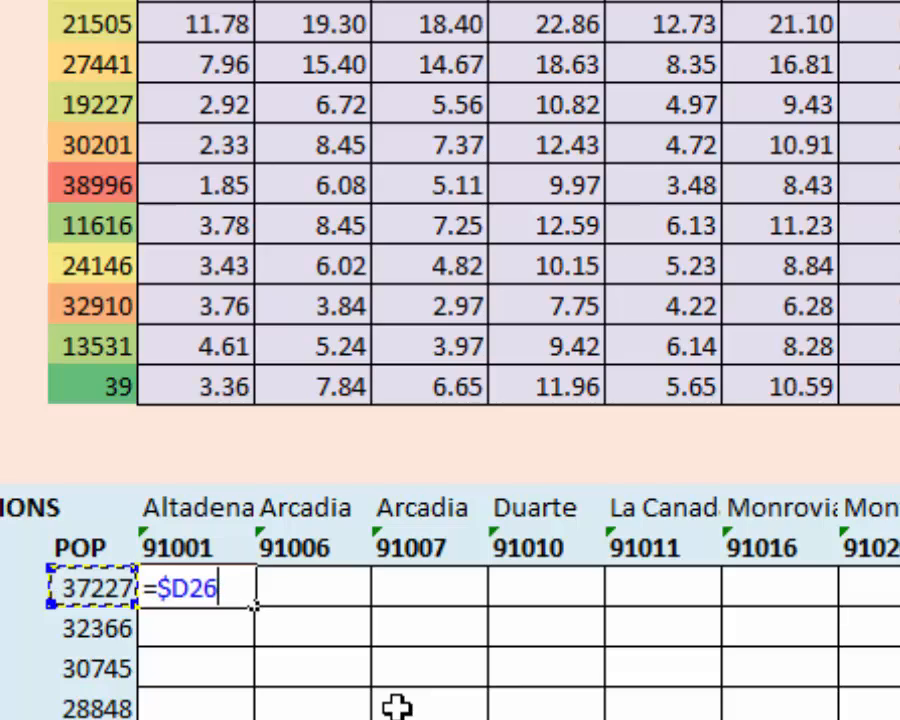
pyautogui.write('/')
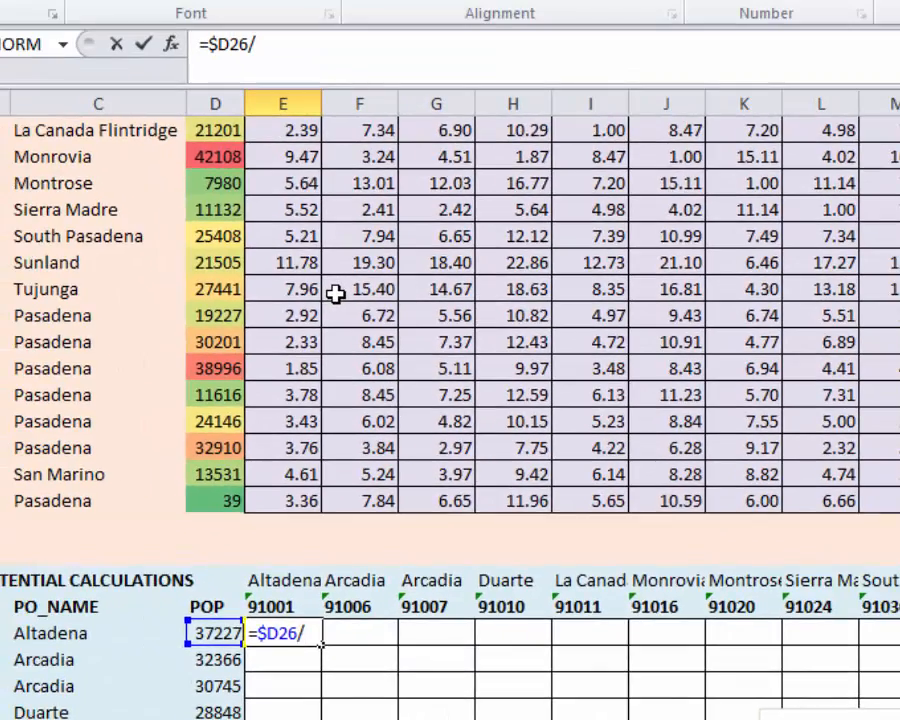
pyautogui.scroll(2, 335, 293)
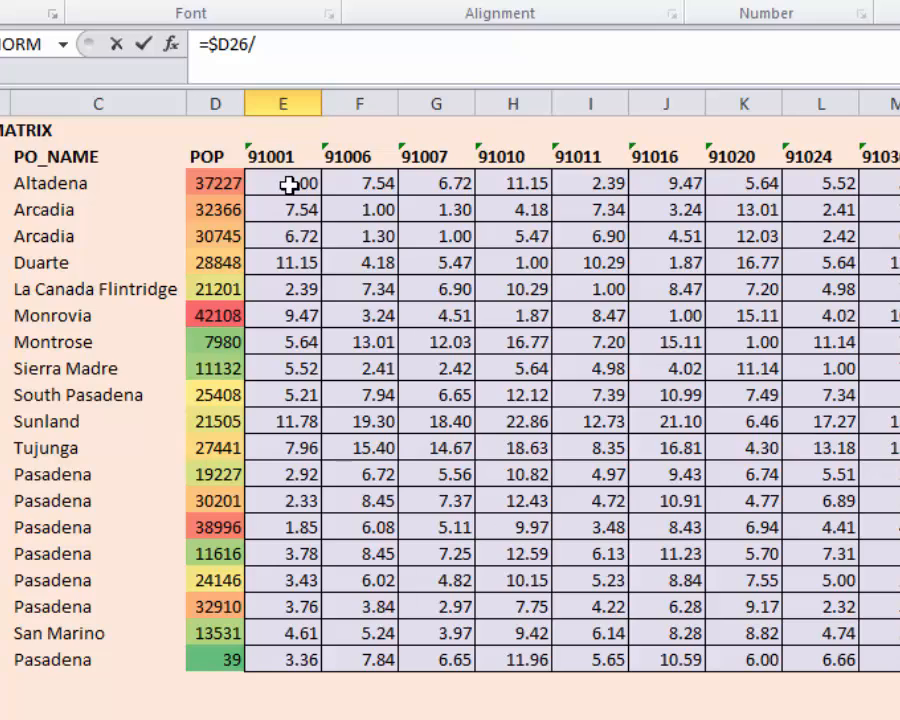
pyautogui.click(289, 184)
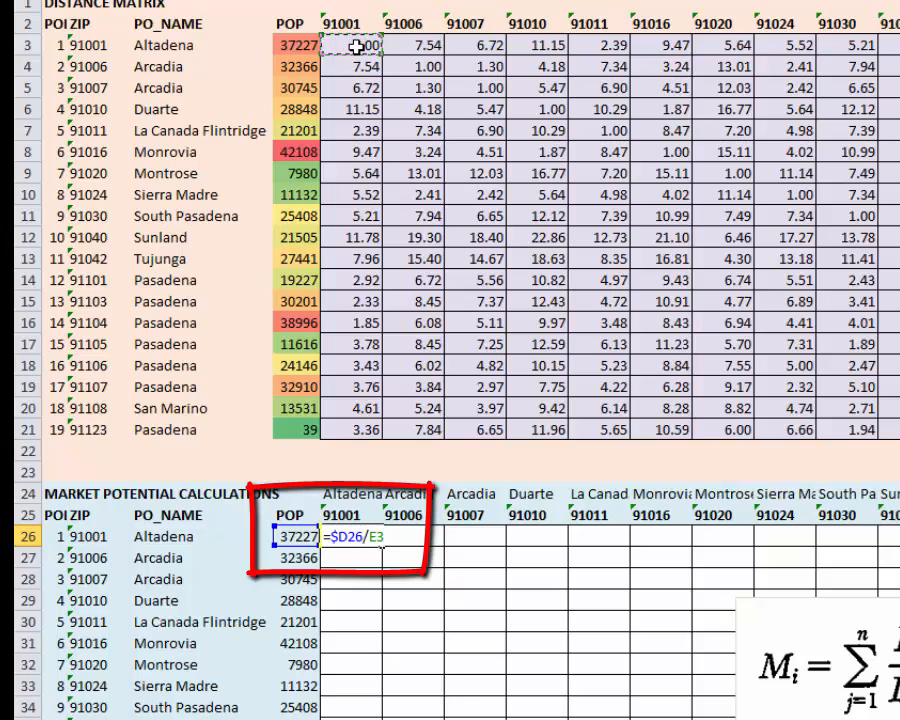
pyautogui.press('Return')
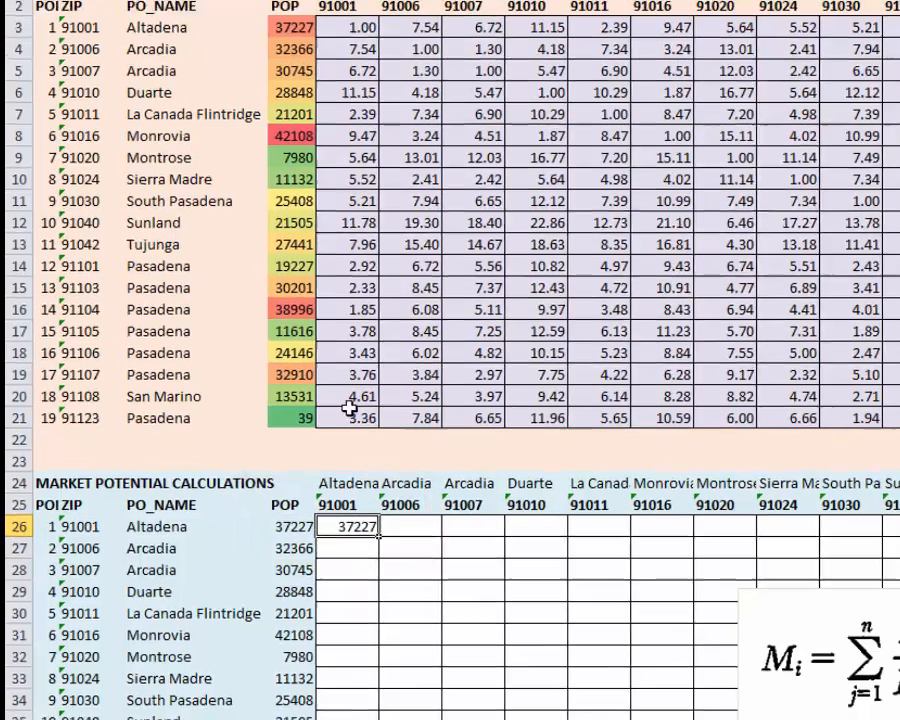
# - Copy the E26 formula across the whole market potential table, E26 to W44
pyautogui.click(354, 537)
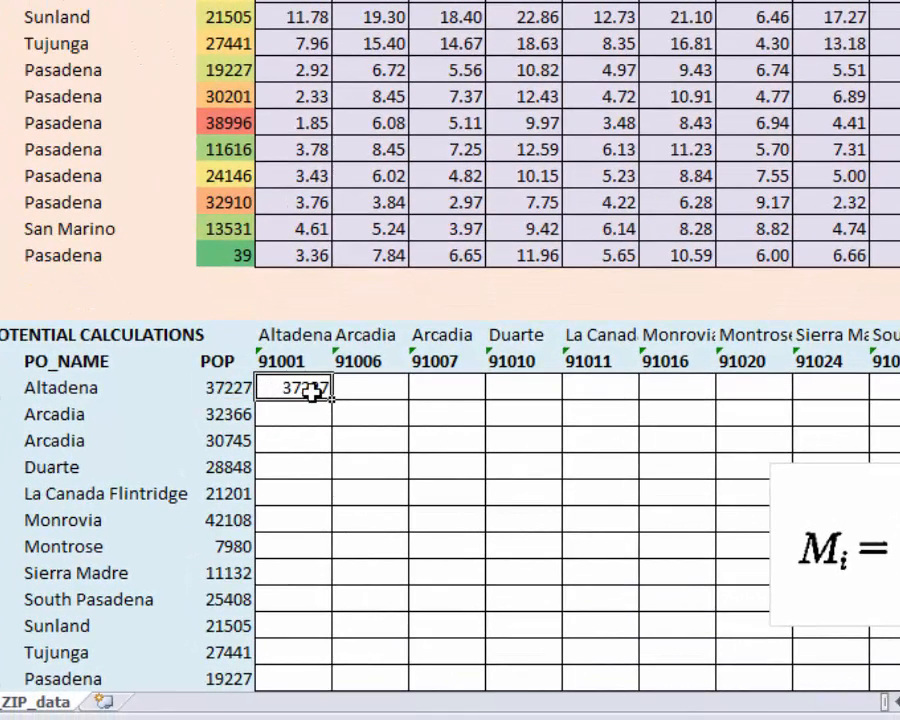
pyautogui.hotkey('ctrl', 'c')
pyautogui.hotkey('shift', 'Down')
pyautogui.hotkey('shift', 'Down')
pyautogui.hotkey('shift', 'Down')
pyautogui.hotkey('shift', 'Down')
pyautogui.hotkey('shift', 'Down')
pyautogui.hotkey('shift', 'Down')
pyautogui.hotkey('shift', 'Down')
pyautogui.hotkey('shift', 'Down')
pyautogui.hotkey('shift', 'Down')
pyautogui.hotkey('shift', 'Down')
pyautogui.hotkey('shift', 'Down')
pyautogui.hotkey('shift', 'Down')
pyautogui.hotkey('shift', 'Down')
pyautogui.hotkey('shift', 'Down')
pyautogui.hotkey('shift', 'Down')
pyautogui.hotkey('shift', 'Down')
pyautogui.hotkey('shift', 'Down')
pyautogui.hotkey('shift', 'Down')
pyautogui.hotkey('shift', 'Down')
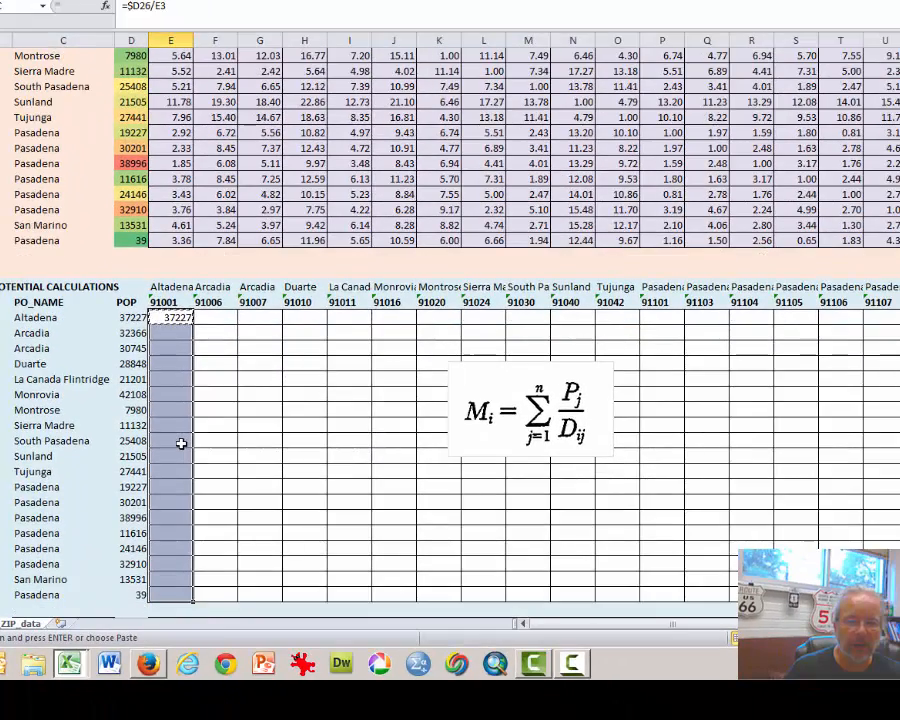
pyautogui.hotkey('shift', 'Right')
pyautogui.hotkey('shift', 'Right')
pyautogui.hotkey('shift', 'Right')
pyautogui.hotkey('shift', 'Right')
pyautogui.hotkey('shift', 'Right')
pyautogui.hotkey('shift', 'Right')
pyautogui.hotkey('shift', 'Right')
pyautogui.hotkey('shift', 'Right')
pyautogui.hotkey('shift', 'Right')
pyautogui.hotkey('shift', 'Right')
pyautogui.hotkey('shift', 'Right')
pyautogui.hotkey('shift', 'Right')
pyautogui.hotkey('shift', 'Right')
pyautogui.hotkey('shift', 'Right')
pyautogui.hotkey('shift', 'Right')
pyautogui.hotkey('shift', 'Right')
pyautogui.hotkey('shift', 'Right')
pyautogui.hotkey('shift', 'Right')
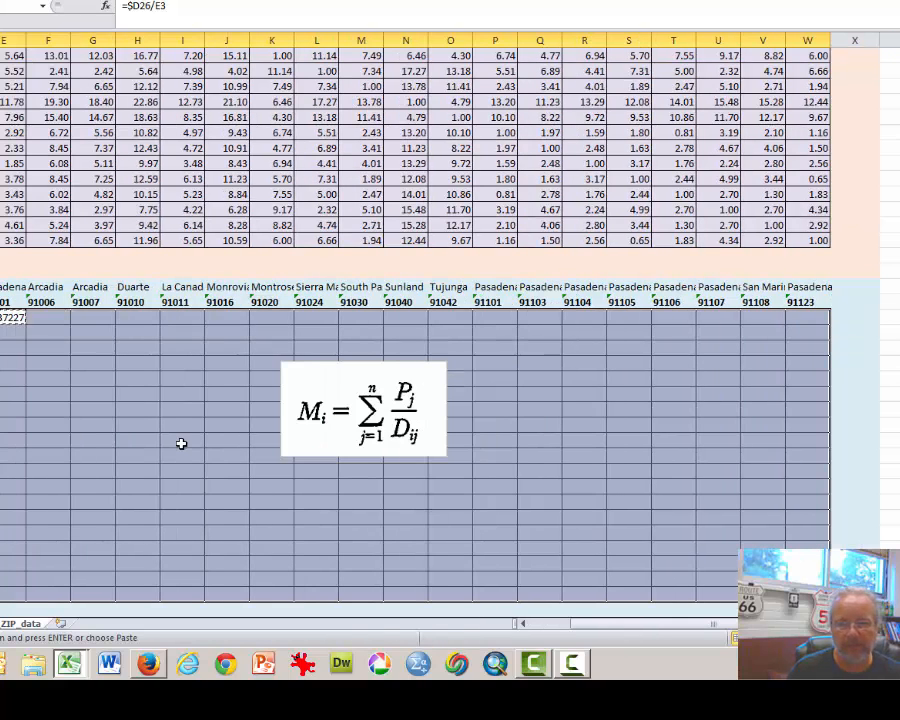
pyautogui.press('Return')
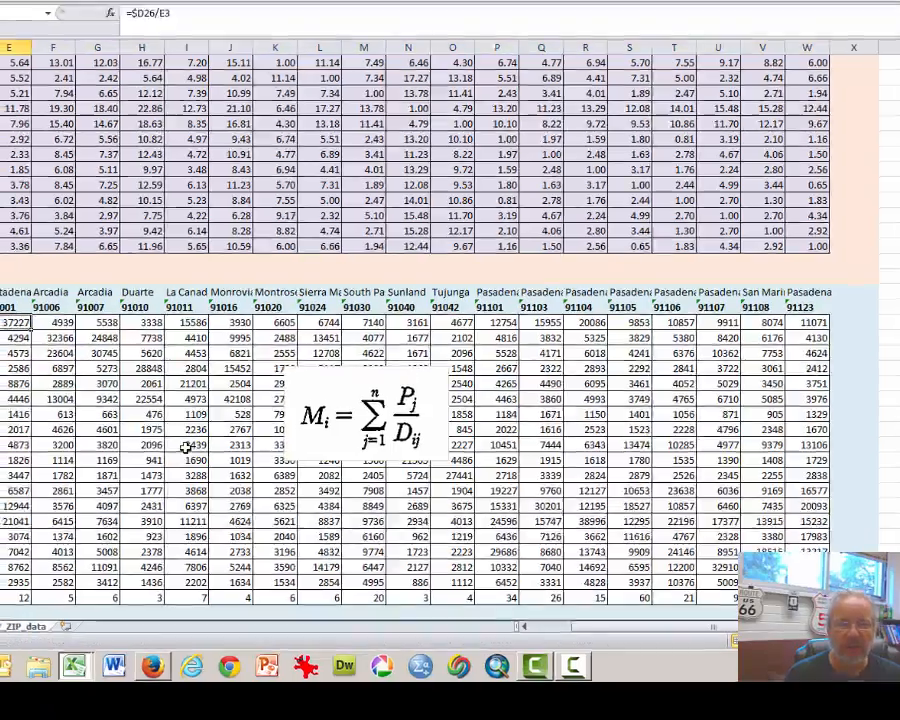
# - Total the Altadena market potential column in cell E46 with =SUM(E26:E44)
pyautogui.hotkey('ctrl', 'shift', 'Down')
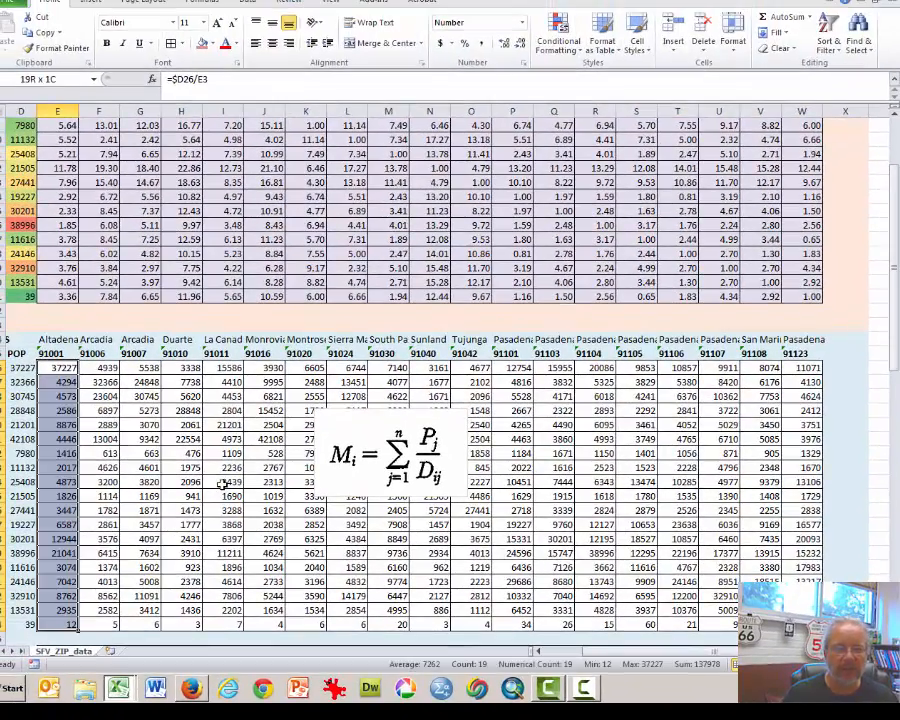
pyautogui.scroll(-4, 222, 484)
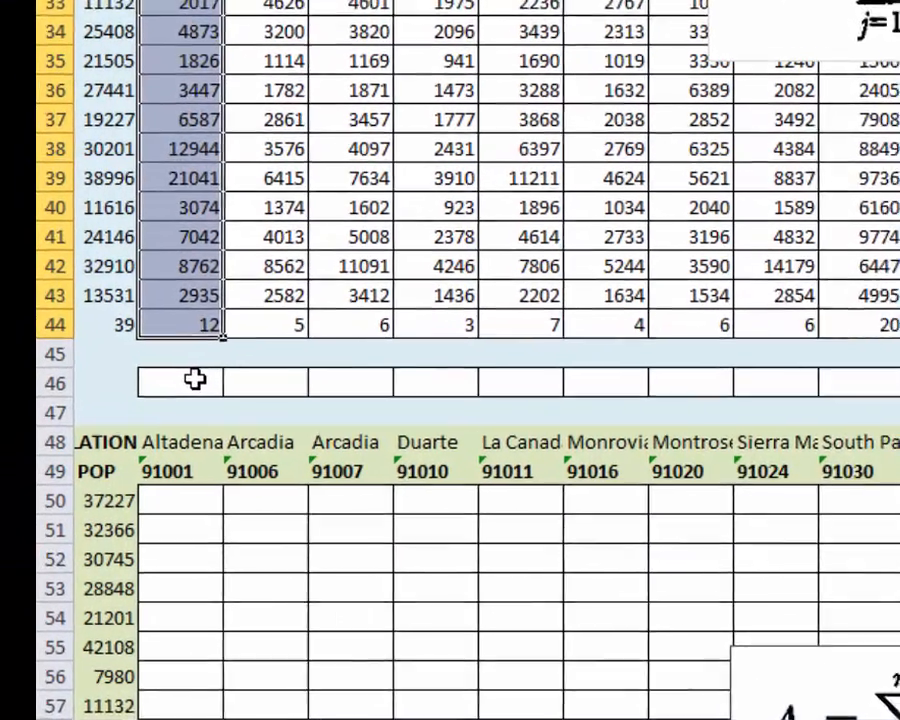
pyautogui.click(195, 379)
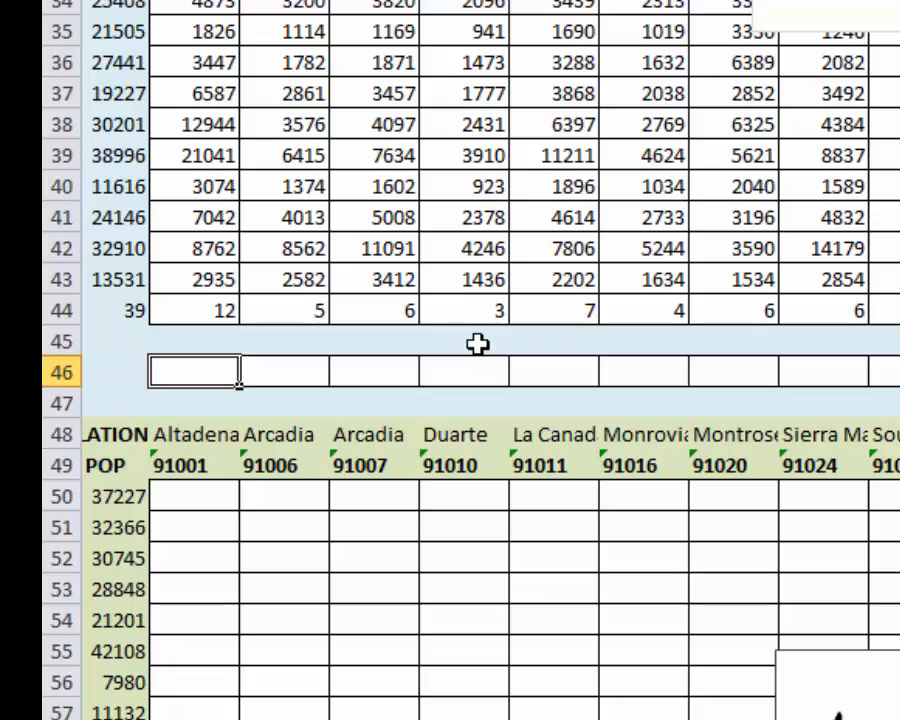
pyautogui.write('=SUM(')
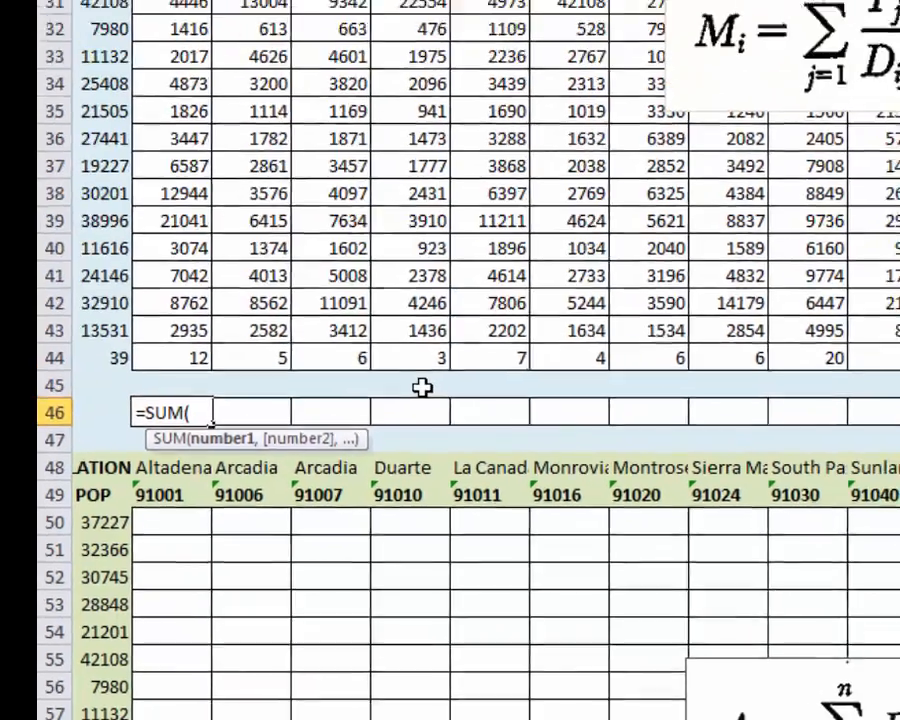
pyautogui.press('Up')
pyautogui.press('Up')
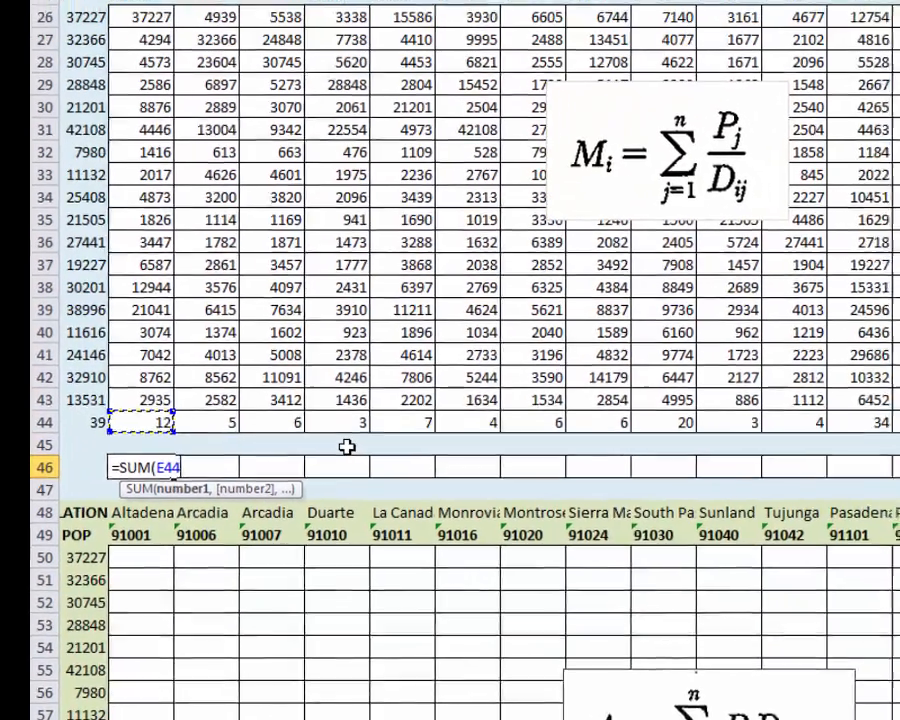
pyautogui.hotkey('ctrl', 'shift', 'Up')
pyautogui.hotkey('shift', 'Down')
pyautogui.hotkey('shift', 'Down')
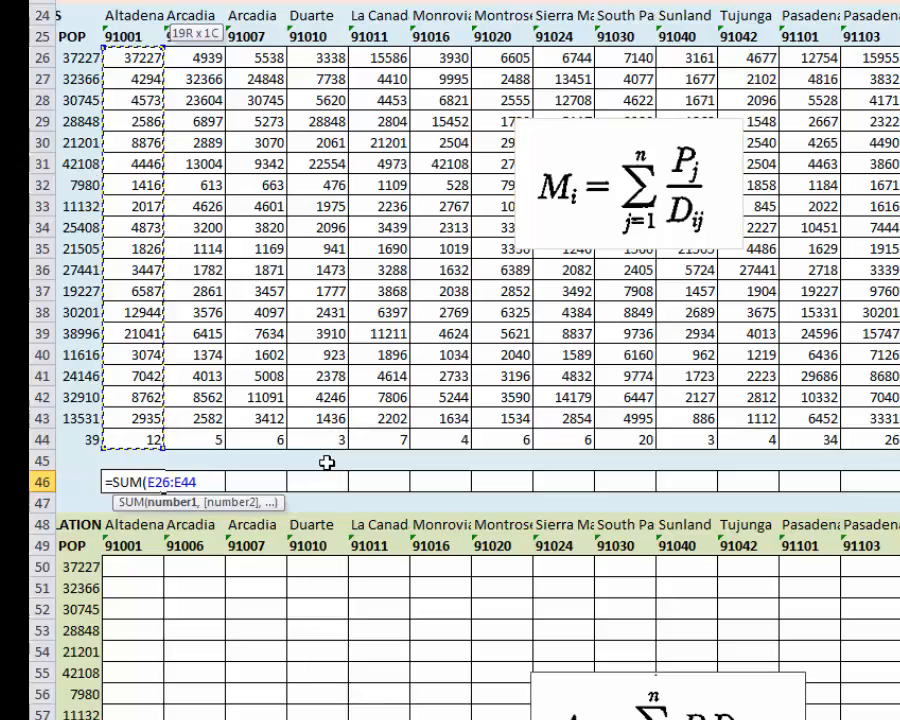
pyautogui.press('Return')
# - Copy the E46 sum formula across row 46 through column W to total every ZIP code column
pyautogui.press('Up')
pyautogui.hotkey('ctrl', 'c')
pyautogui.hotkey('shift', 'Right')
pyautogui.hotkey('shift', 'Right')
pyautogui.hotkey('shift', 'Right')
pyautogui.hotkey('shift', 'Right')
pyautogui.hotkey('shift', 'Right')
pyautogui.hotkey('shift', 'Right')
pyautogui.hotkey('shift', 'Right')
pyautogui.hotkey('shift', 'Right')
pyautogui.hotkey('shift', 'Right')
pyautogui.hotkey('shift', 'Right')
pyautogui.hotkey('shift', 'Right')
pyautogui.hotkey('shift', 'Right')
pyautogui.hotkey('shift', 'Right')
pyautogui.hotkey('shift', 'Right')
pyautogui.hotkey('shift', 'Right')
pyautogui.hotkey('shift', 'Right')
pyautogui.hotkey('shift', 'Right')
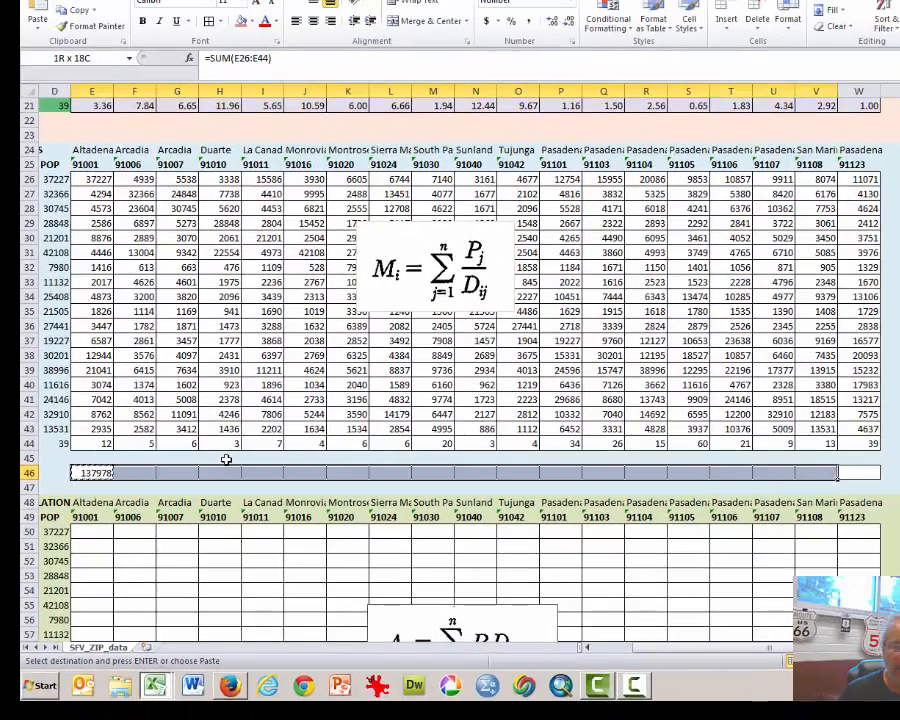
pyautogui.hotkey('shift', 'Right')
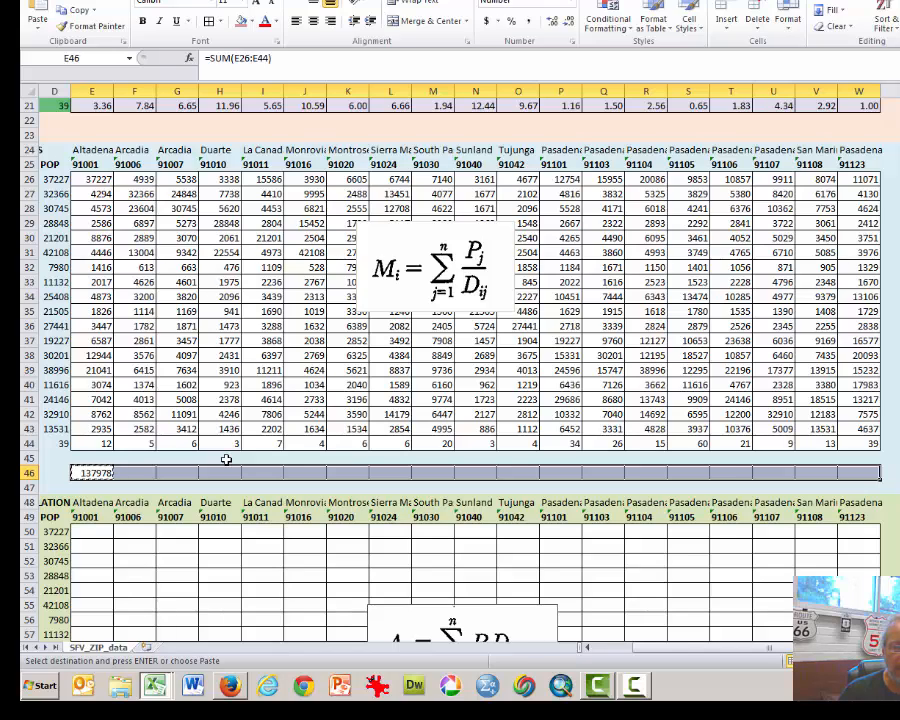
pyautogui.press('Return')
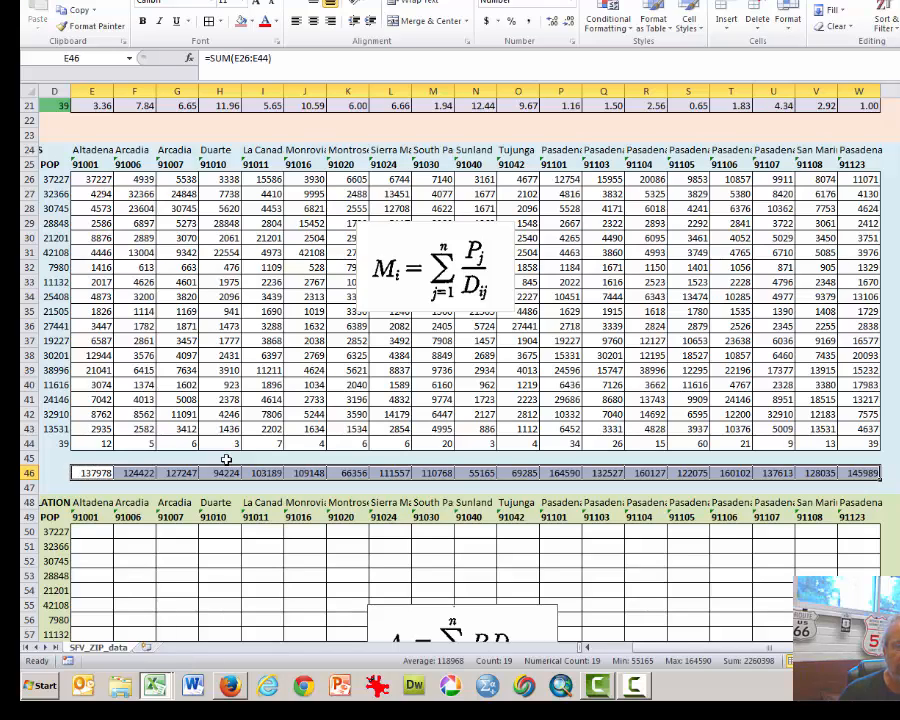
pyautogui.press('Up')
pyautogui.press('Down')
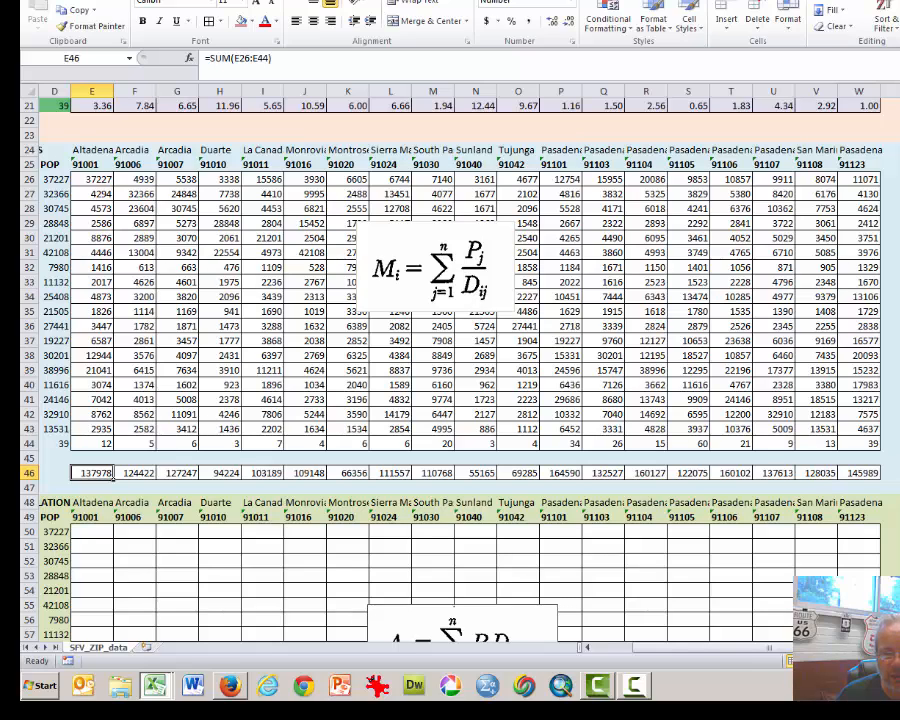
# - Enter a MAX formula in cell C46 to find the highest market potential total across E46 to W46
pyautogui.click(616, 472)
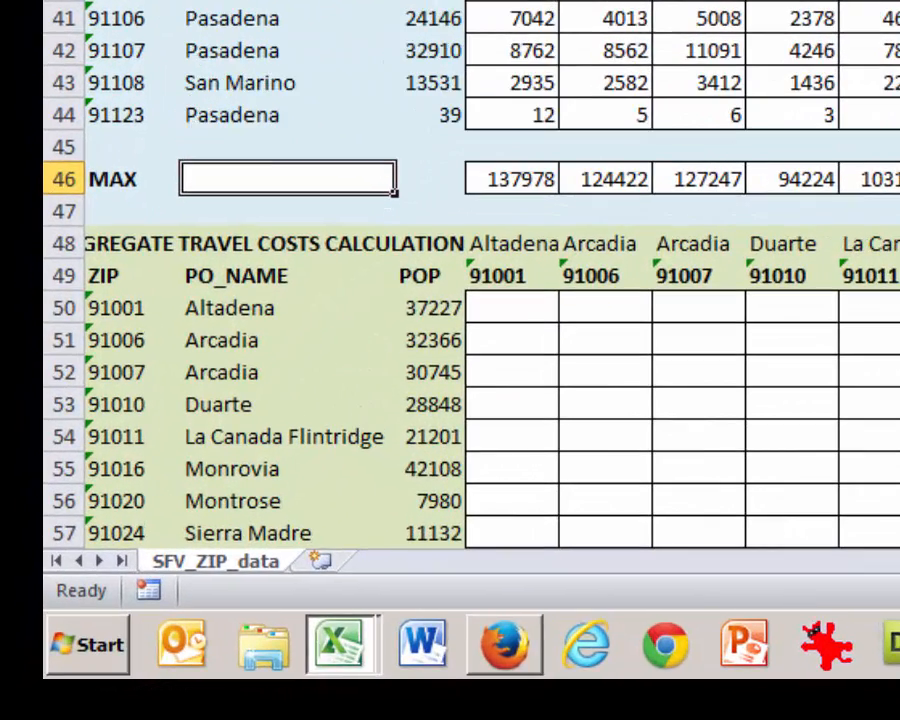
pyautogui.write('=')
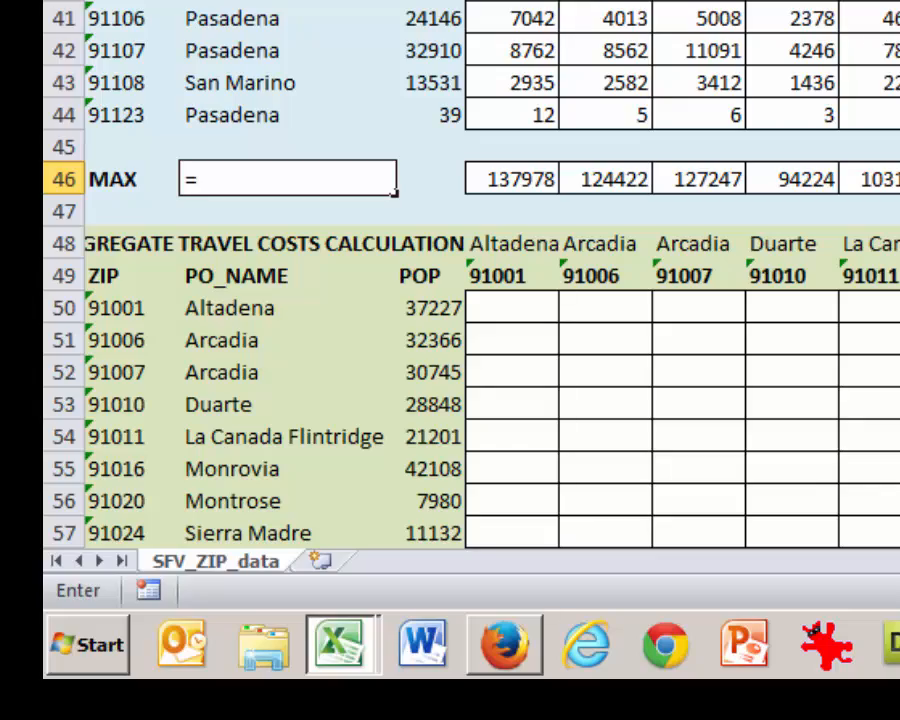
pyautogui.write('MAX(')
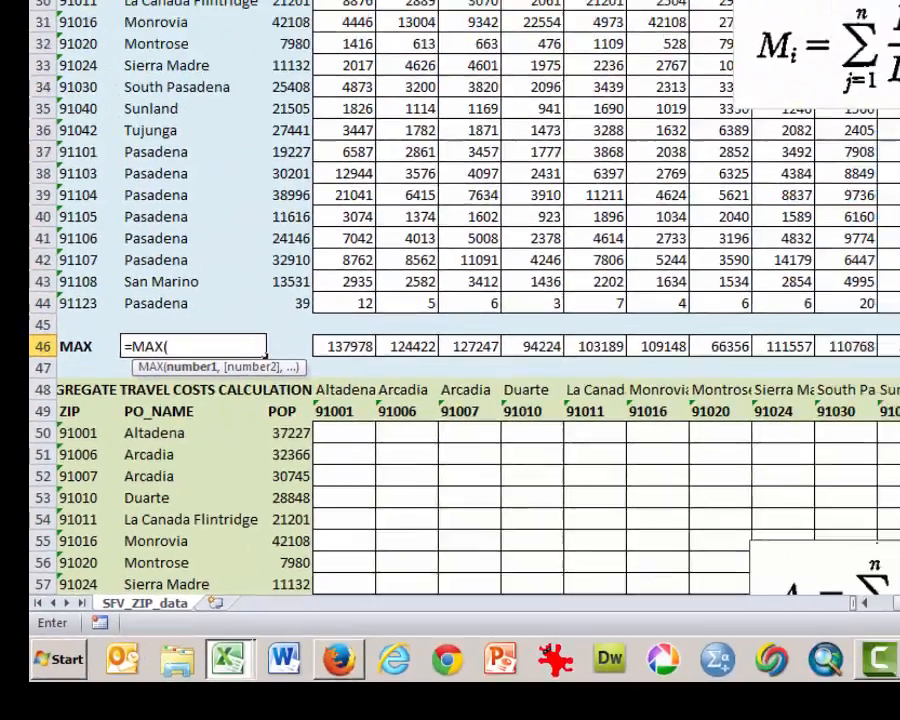
pyautogui.press('Right')
pyautogui.press('Right')
pyautogui.hotkey('ctrl', 'shift', 'Right')
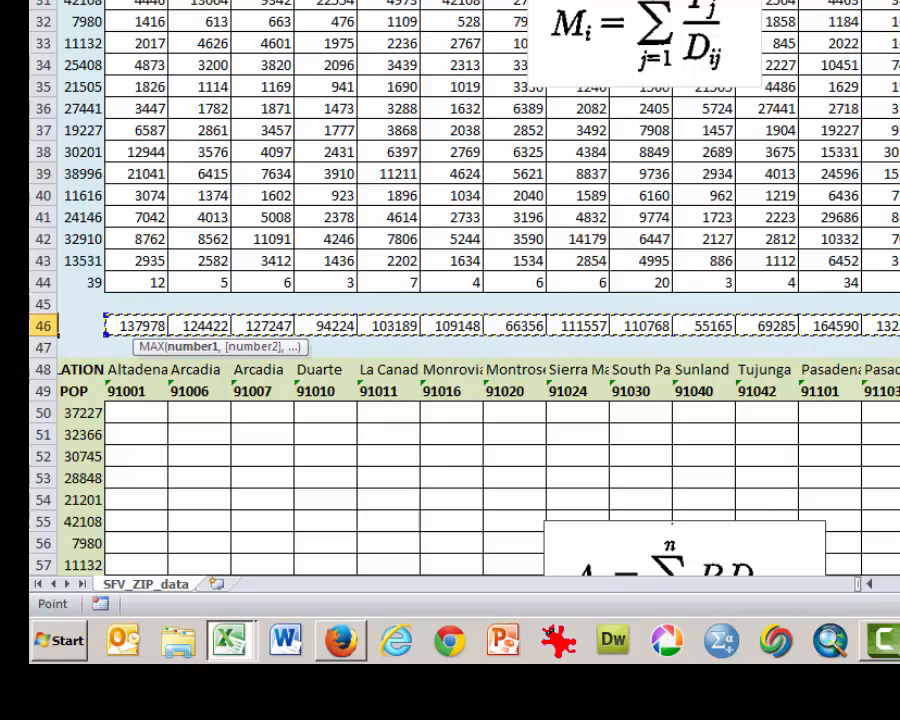
pyautogui.press('Return')
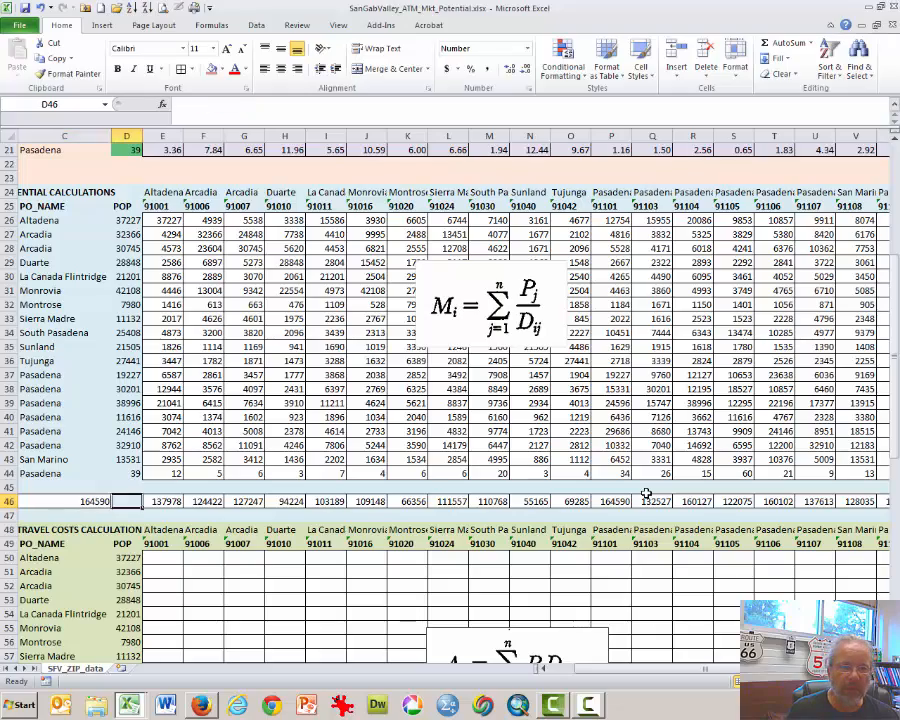
# - Conditionally format the totals E46 to W46 so cells equal to =$C$46 get Light Red Fill with Dark Red Text
pyautogui.press('Right')
pyautogui.press('Right')
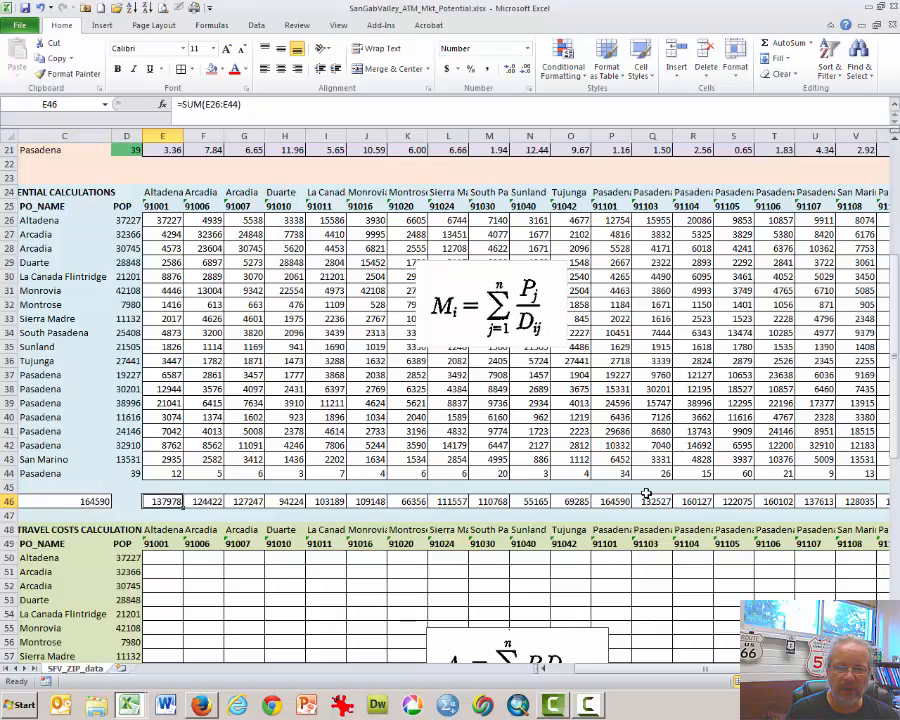
pyautogui.hotkey('ctrl', 'shift', 'Right')
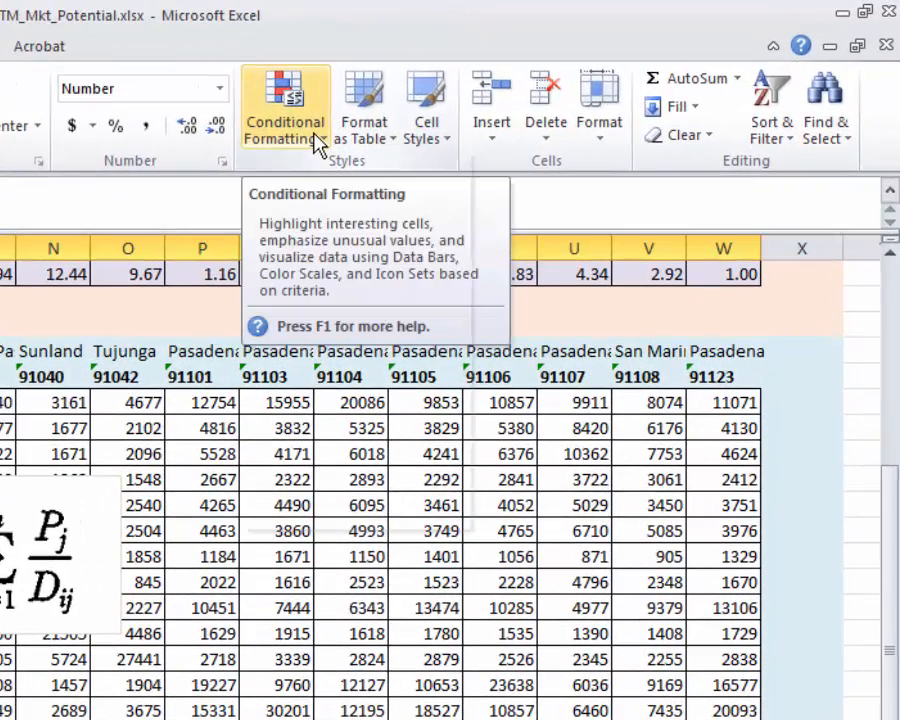
pyautogui.click(320, 140)
pyautogui.moveTo(340, 187)
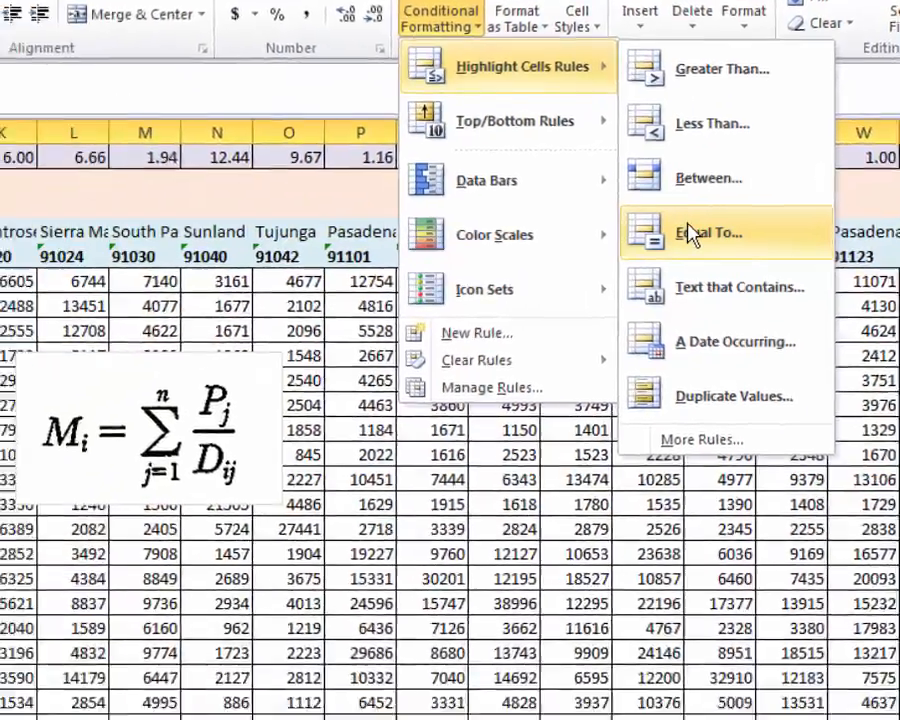
pyautogui.click(690, 232)
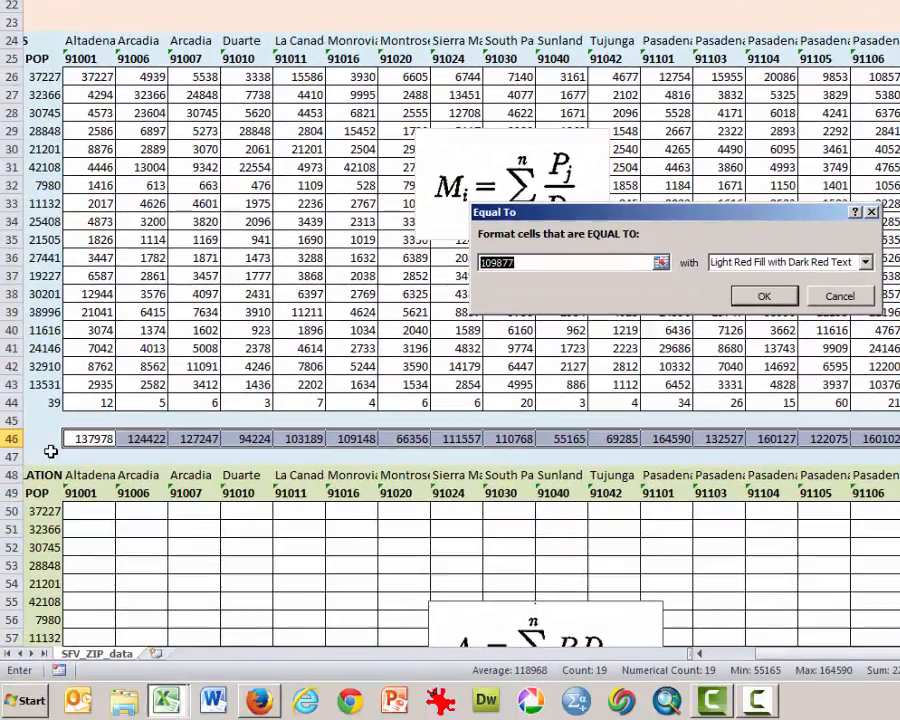
pyautogui.click(54, 440)
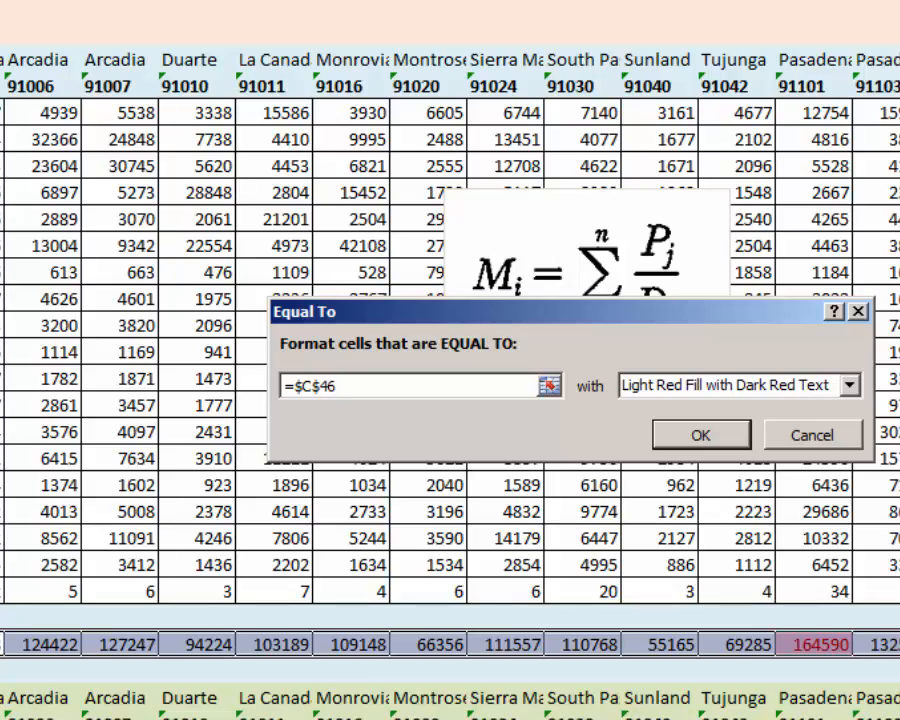
pyautogui.click(700, 436)
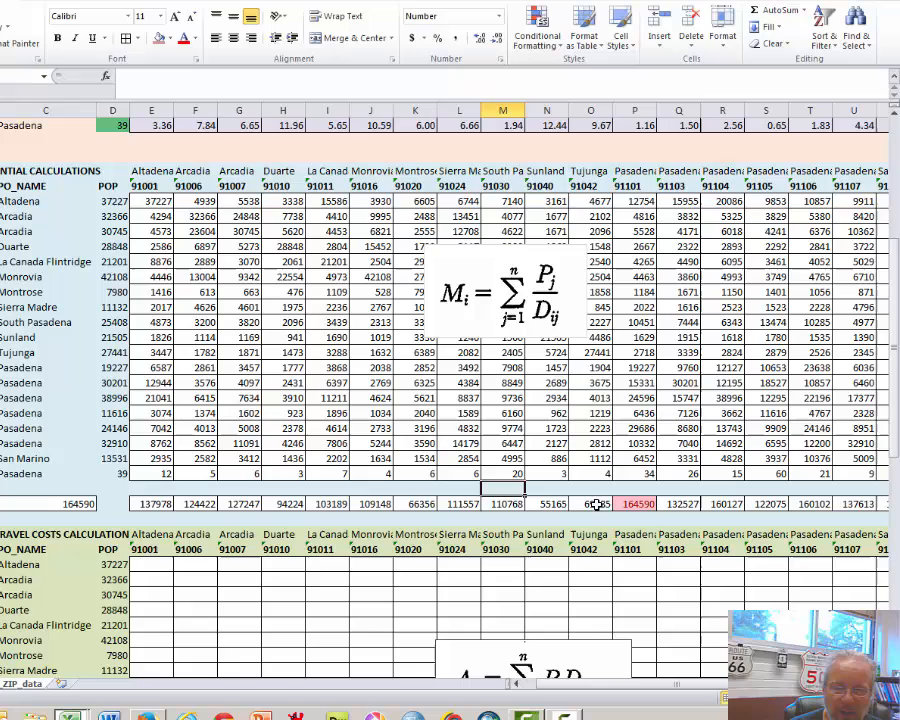
pyautogui.click(630, 504)
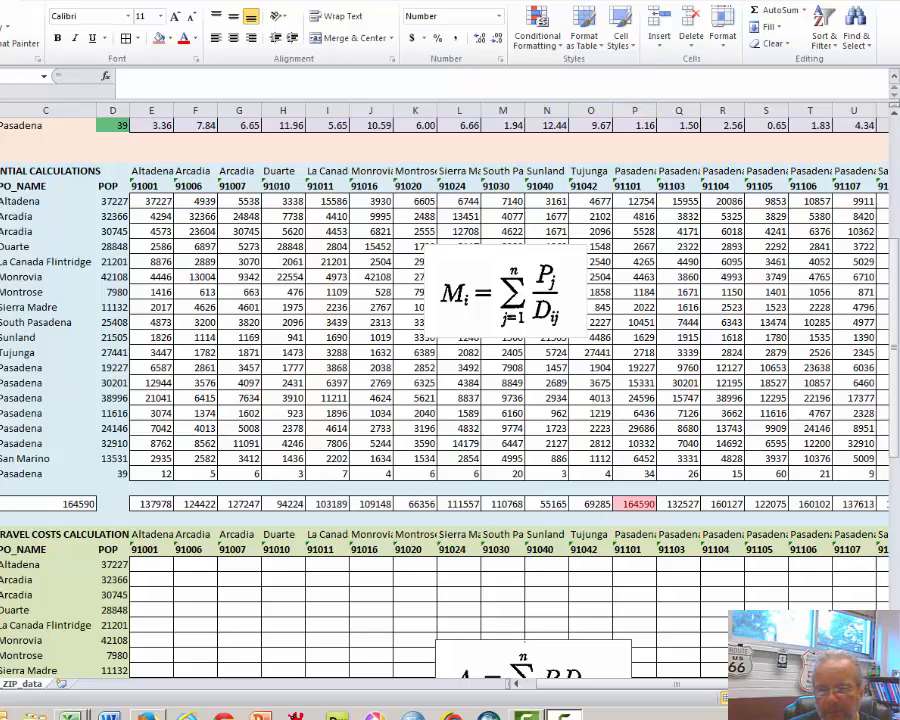
# - Move the aggregate travel cost equation picture slightly down and to the right over the empty travel costs table
pyautogui.scroll(-7, 822, 474)
pyautogui.click(678, 338)
pyautogui.moveTo(520, 347); pyautogui.dragTo(547, 369)
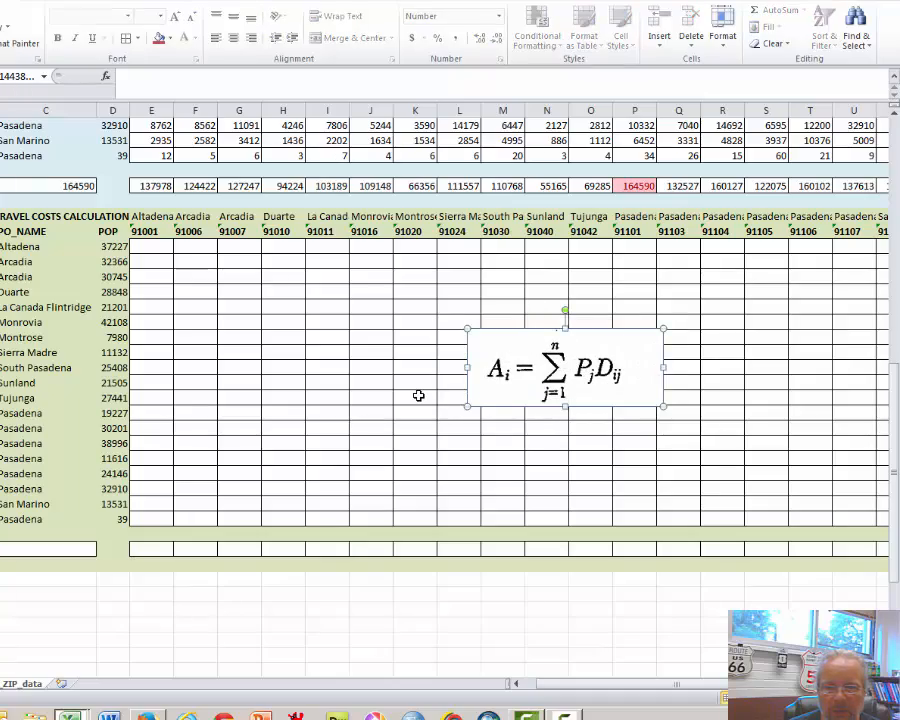